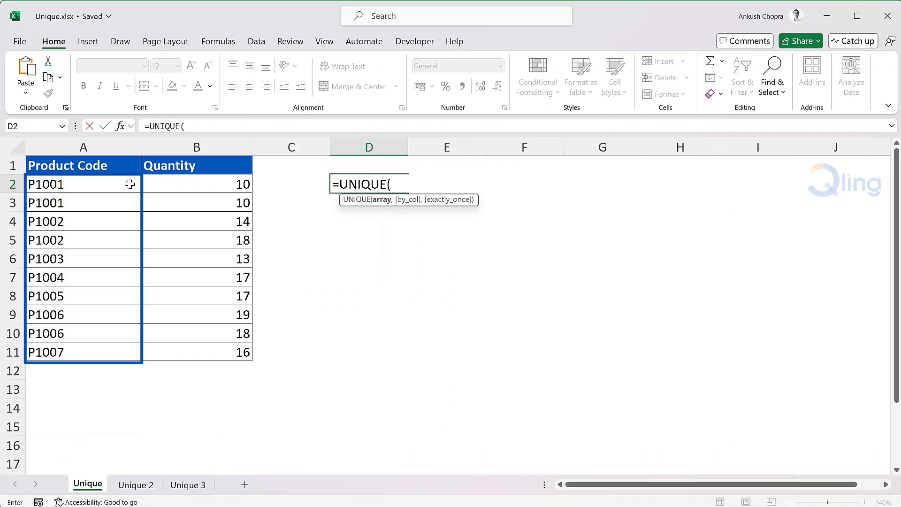
- Complete the UNIQUE formula in D2 with the product codes in A2:A11 as its array
drag(126, 182, 106, 353)
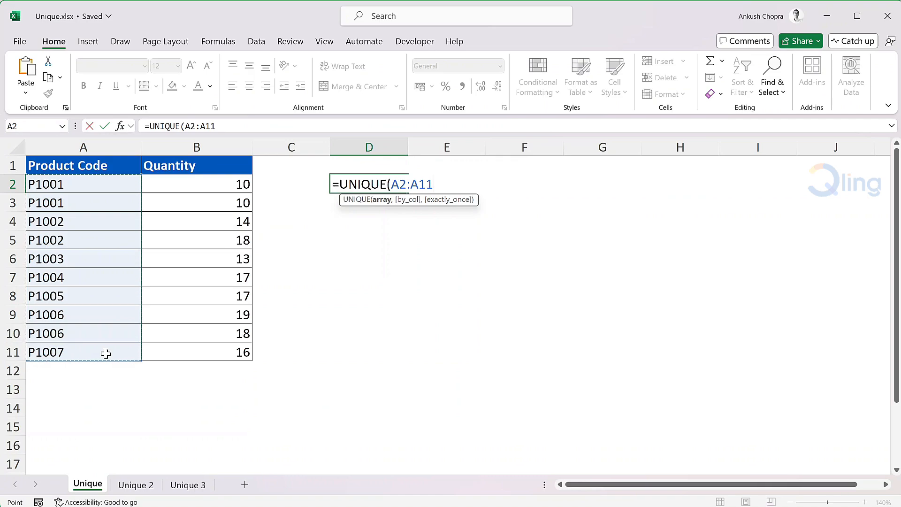
text())
key(Return)
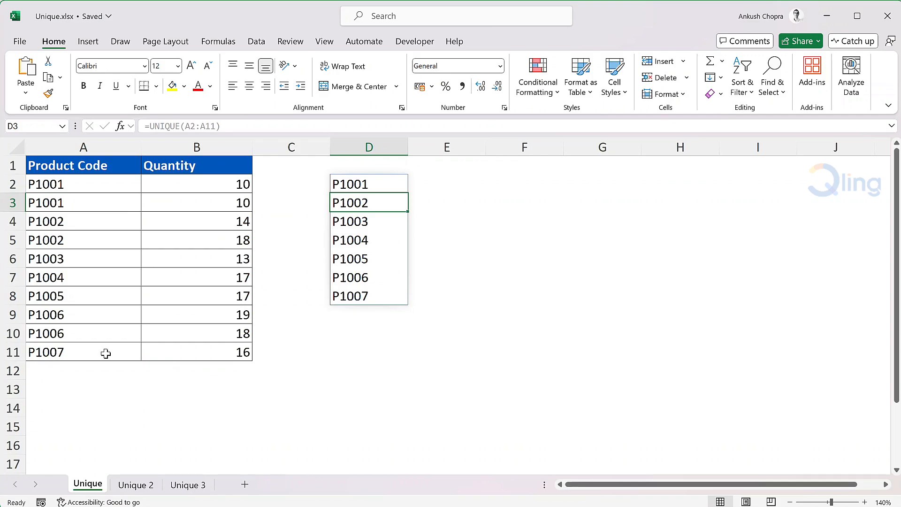
- In E2, list the product codes that appear exactly once with =UNIQUE(A2:A11,,TRUE)
click(447, 180)
text(=unique)
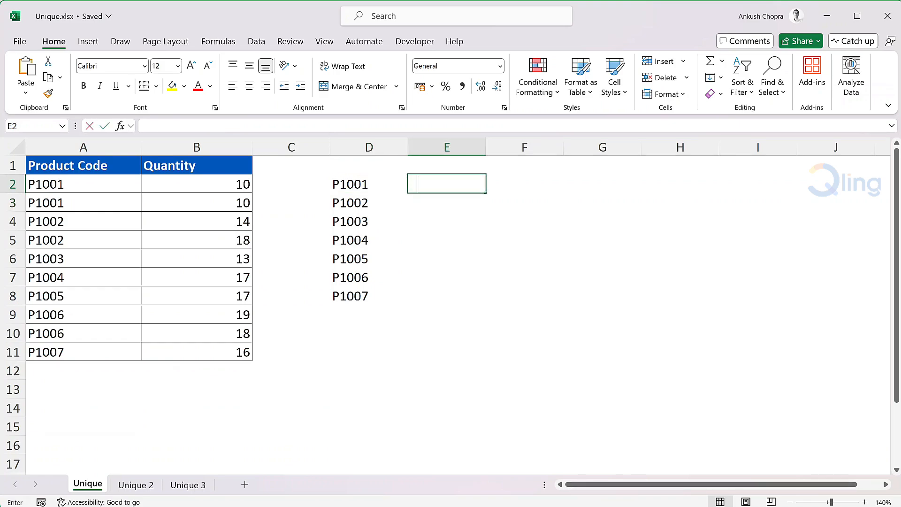
key(Tab)
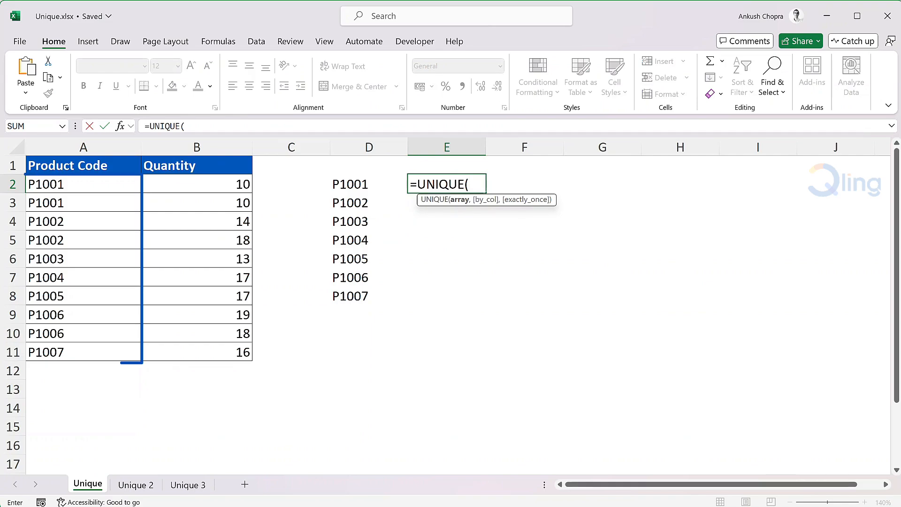
drag(120, 183, 108, 351)
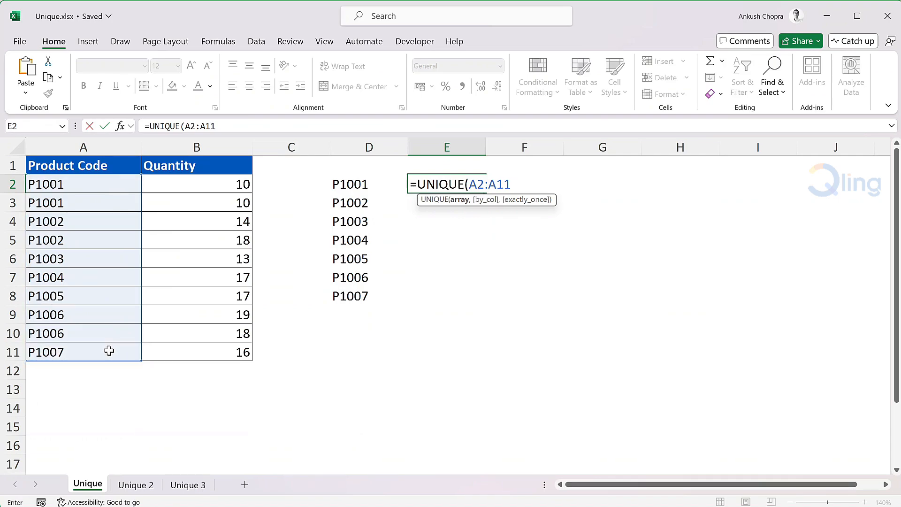
text(,,)
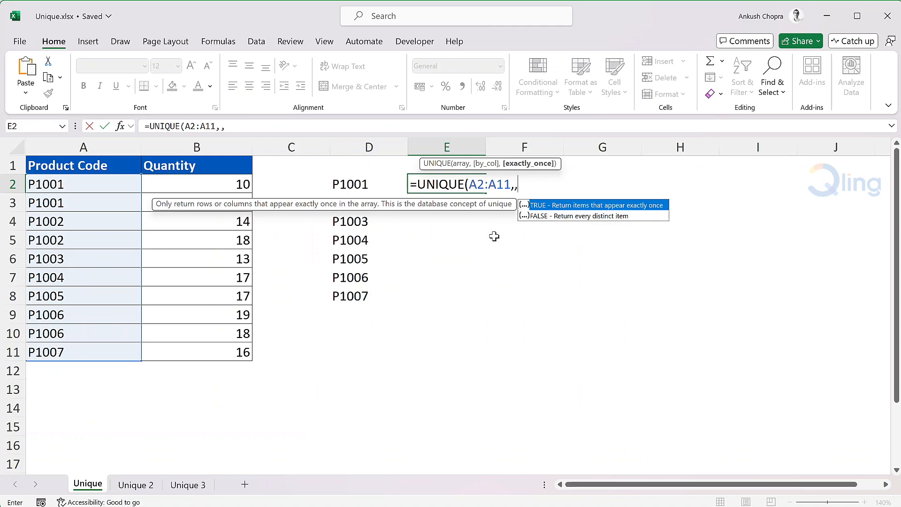
text(True))
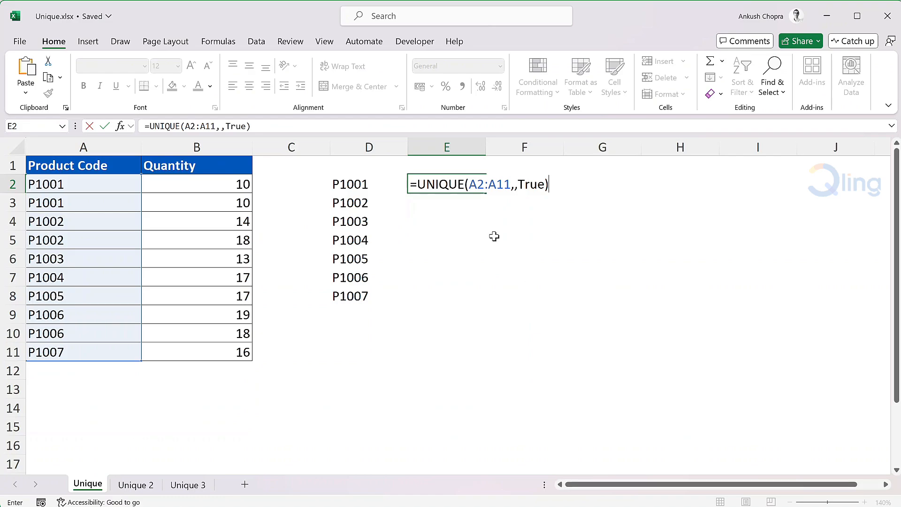
key(Return)
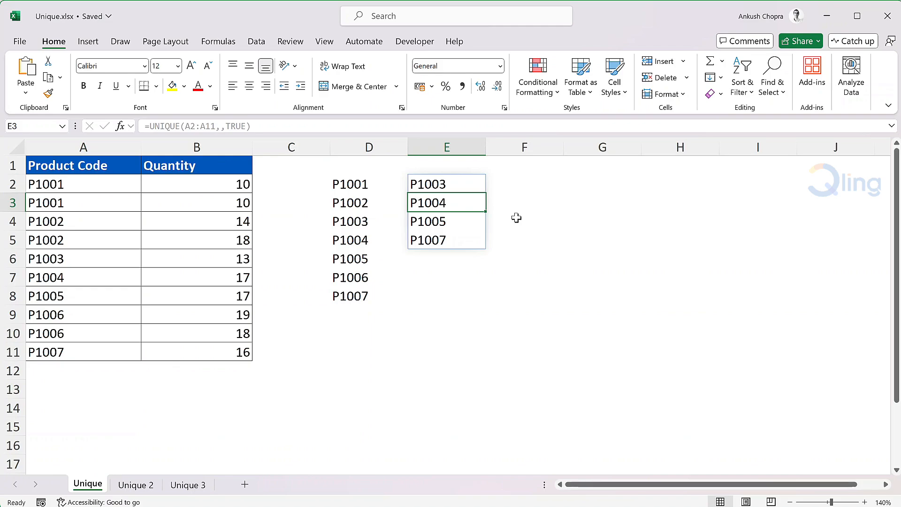
- In F2, extract the distinct product code and quantity rows with =UNIQUE(A2:B11)
click(534, 185)
text(=unique)
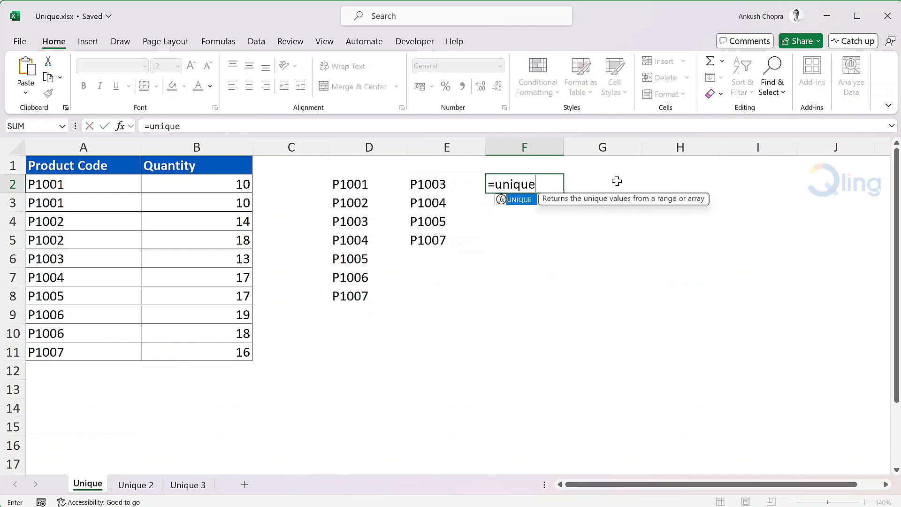
key(Tab)
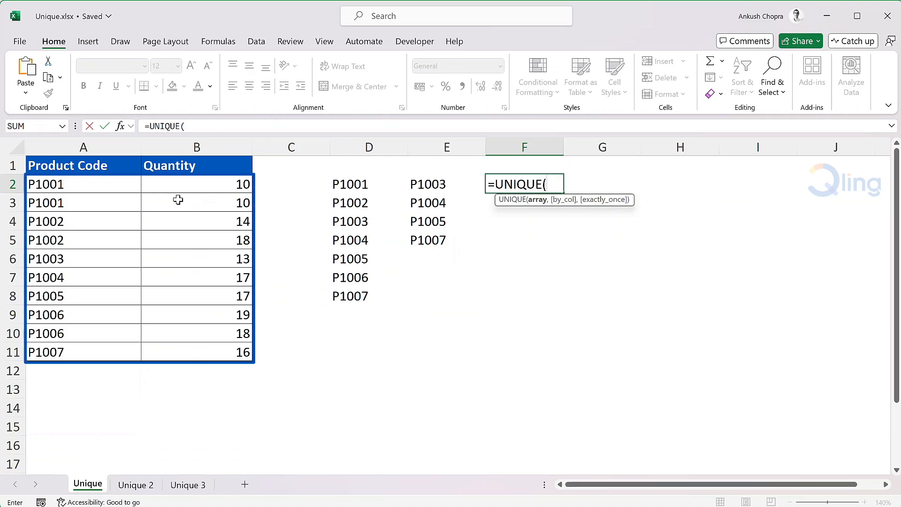
drag(111, 188, 213, 346)
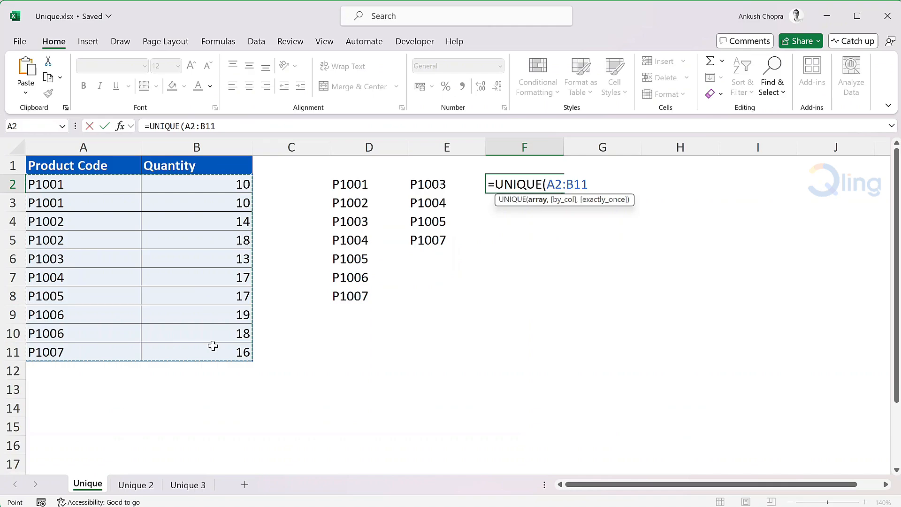
text())
key(Return)
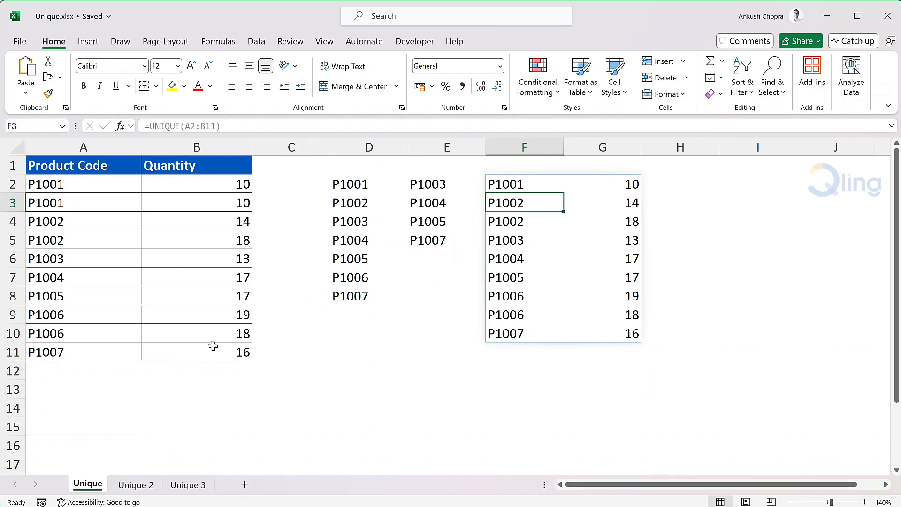
- Edit the F2 formula to =UNIQUE(A2:B11,,TRUE) so it returns only rows that appear exactly once
click(532, 185)
double_click(531, 186)
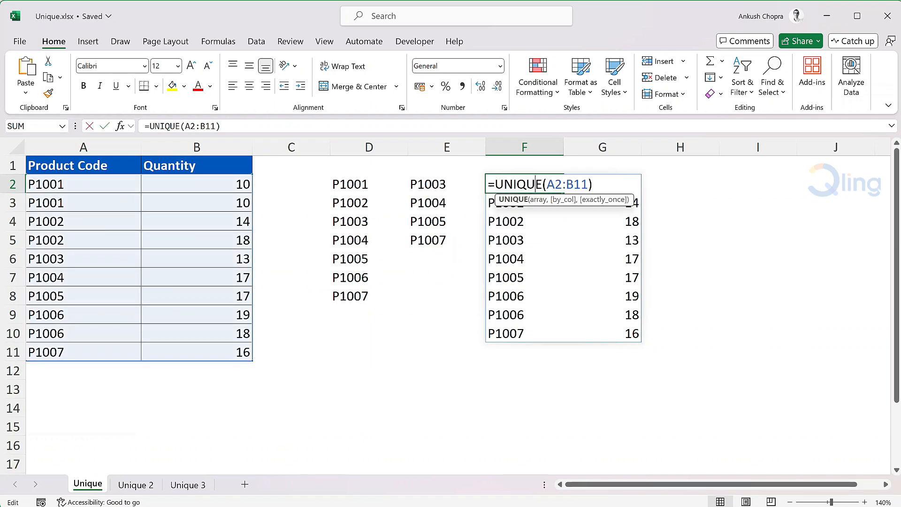
key(BackSpace)
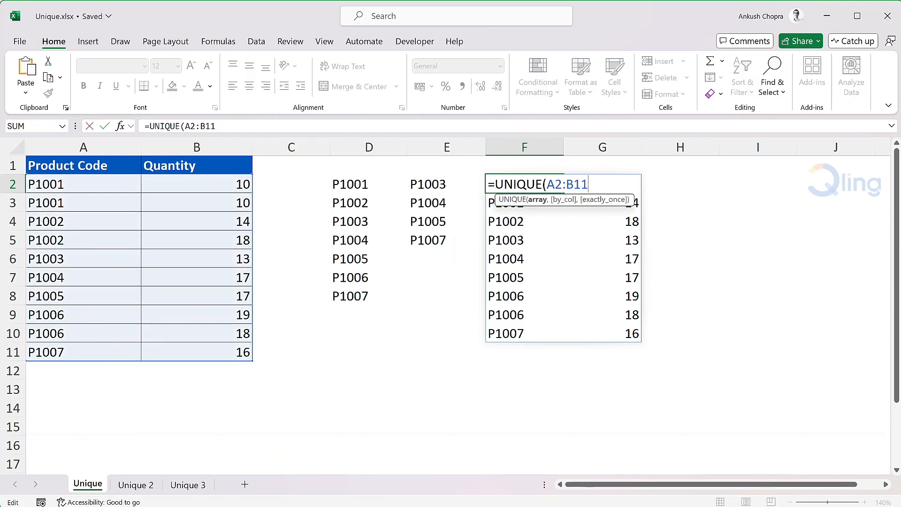
text(,)
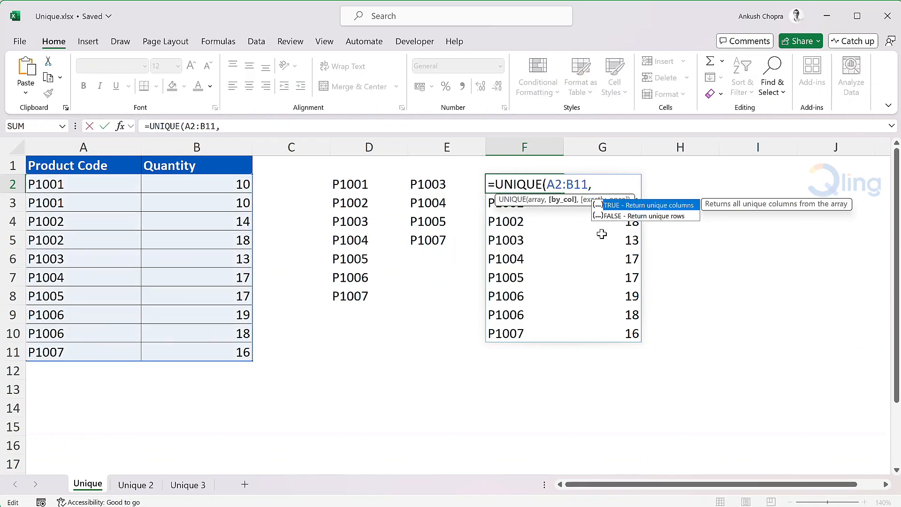
text(,)
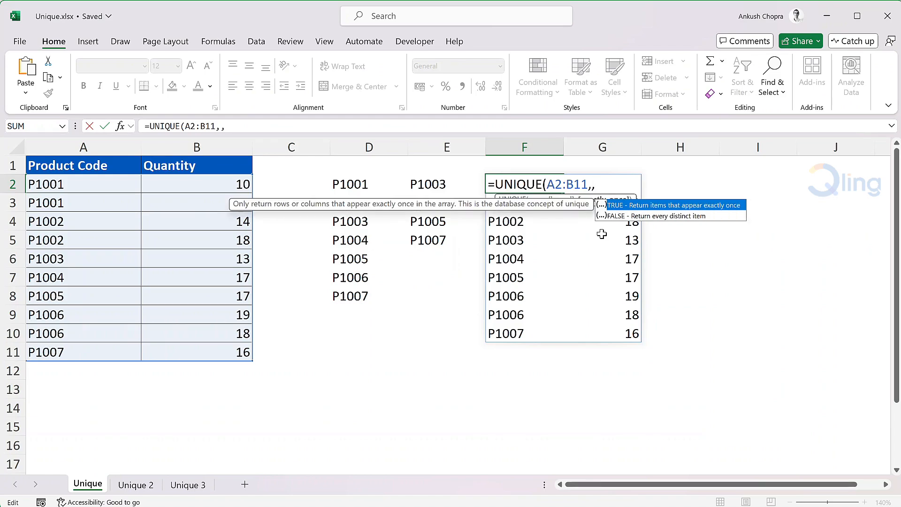
text(true))
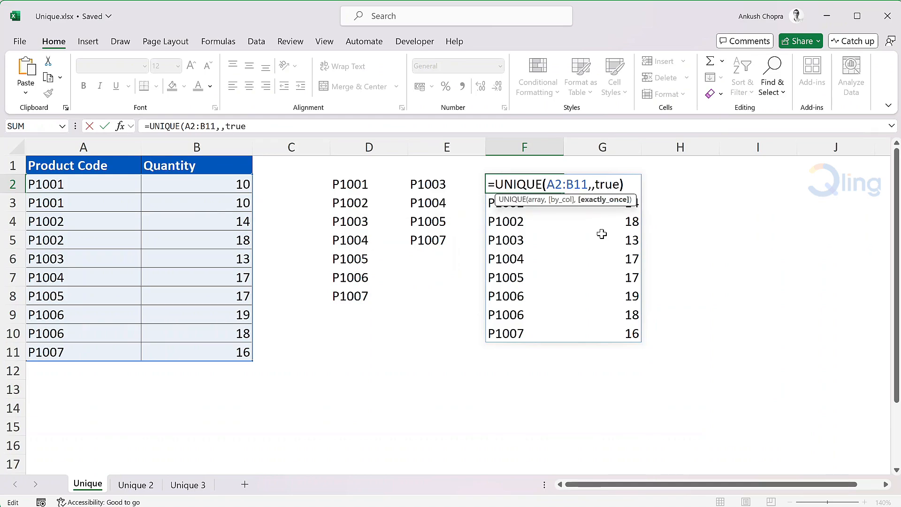
key(Return)
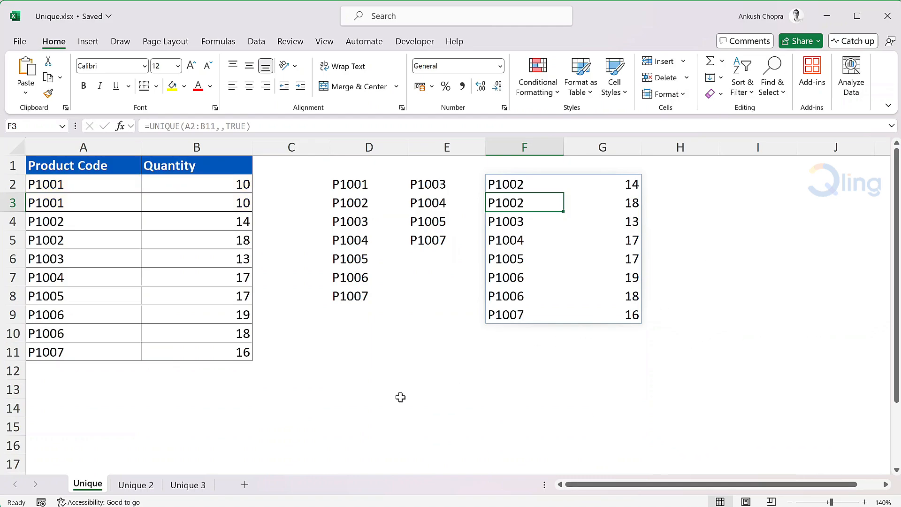
- On the Unique 2 sheet, list unique combined first and last names in D2 with =UNIQUE(A2:A11&" "&B2:B11)
click(143, 486)
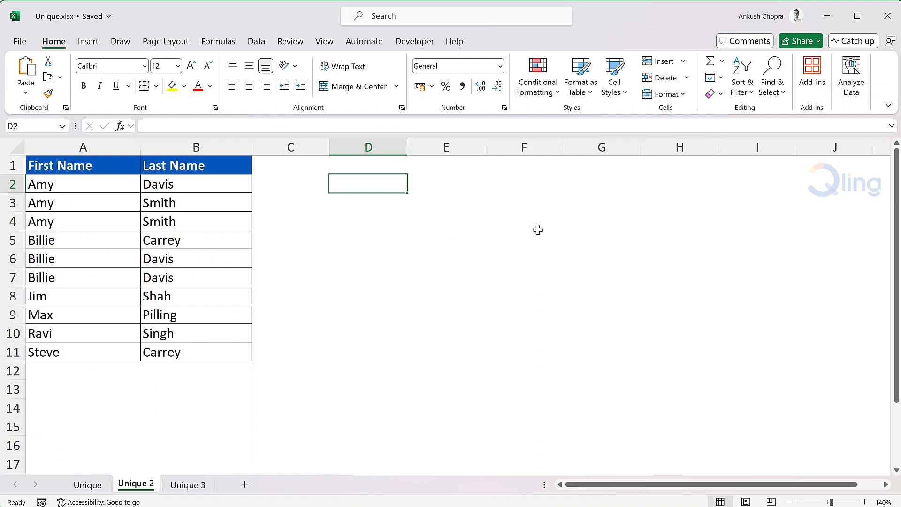
text(=unique)
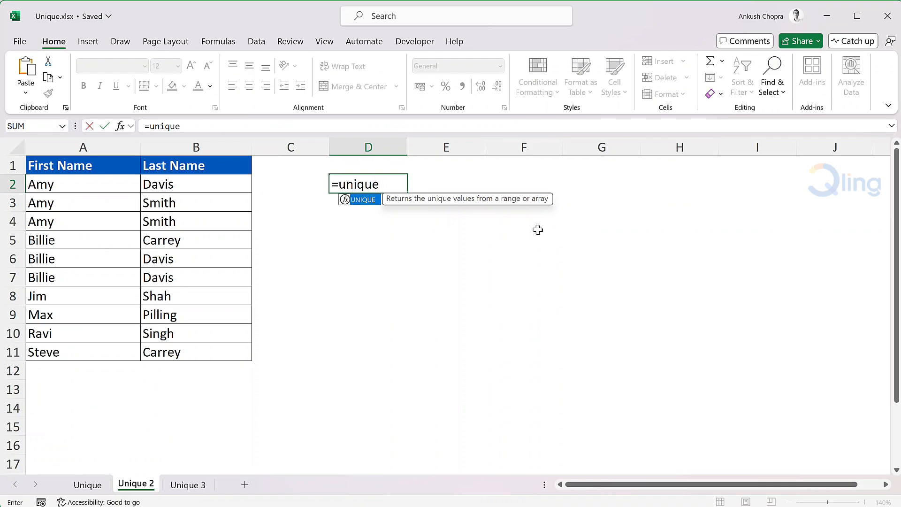
key(Tab)
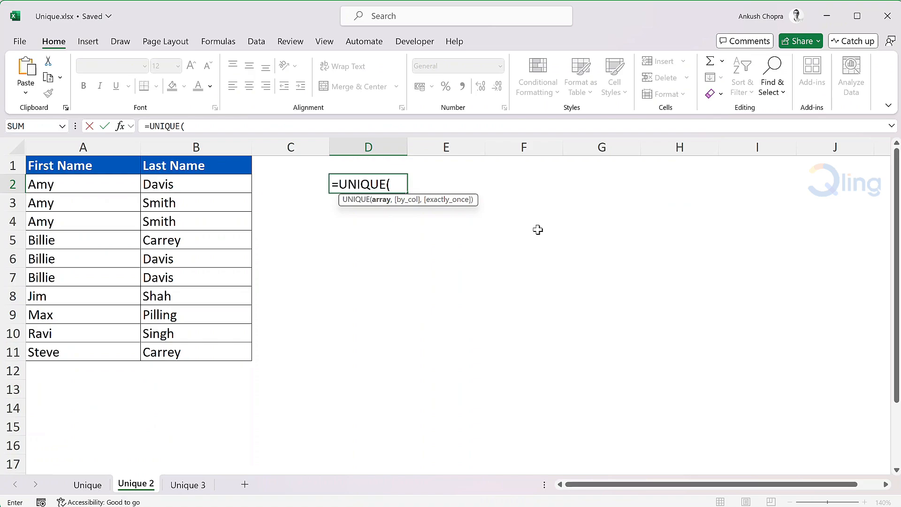
drag(117, 182, 101, 348)
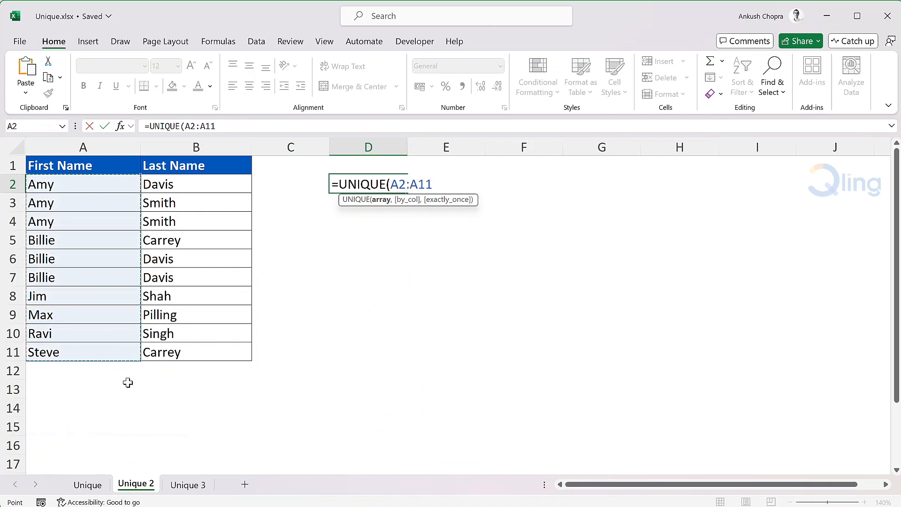
text(&)
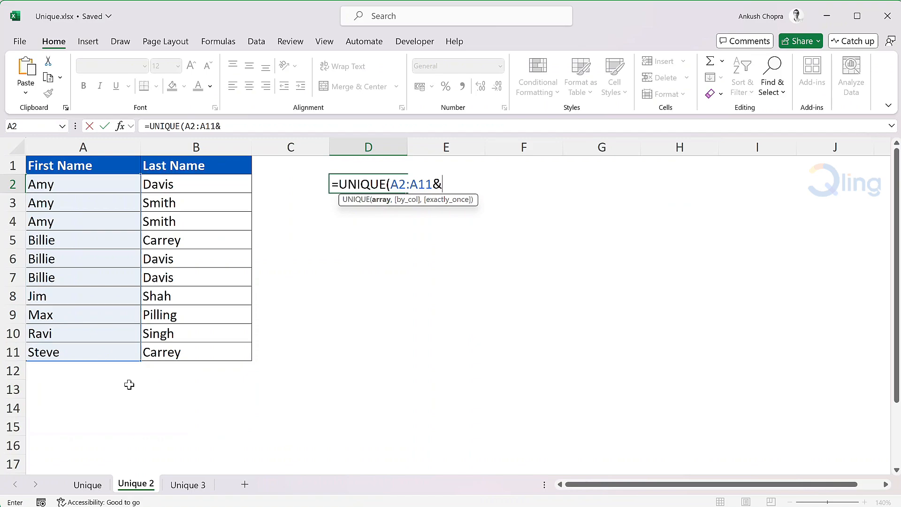
text(" ")
text(&)
click(234, 187)
drag(234, 188, 211, 349)
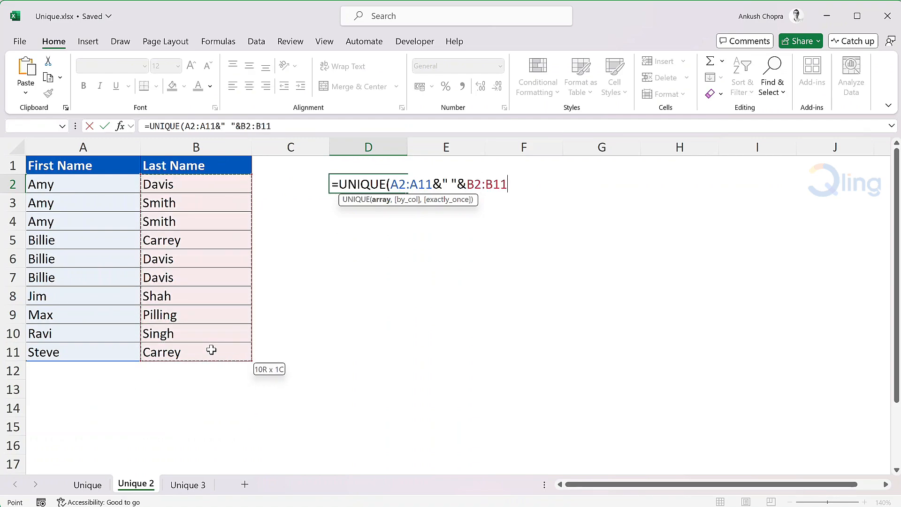
text())
key(Return)
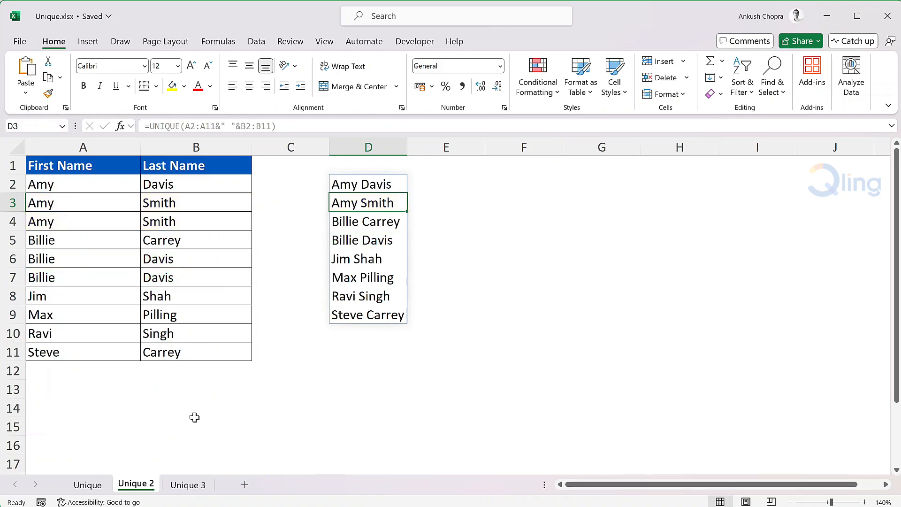
- On the Unique 3 sheet, extract the unique columns of the employee table in B6 with =UNIQUE(B1:G3,TRUE)
click(188, 484)
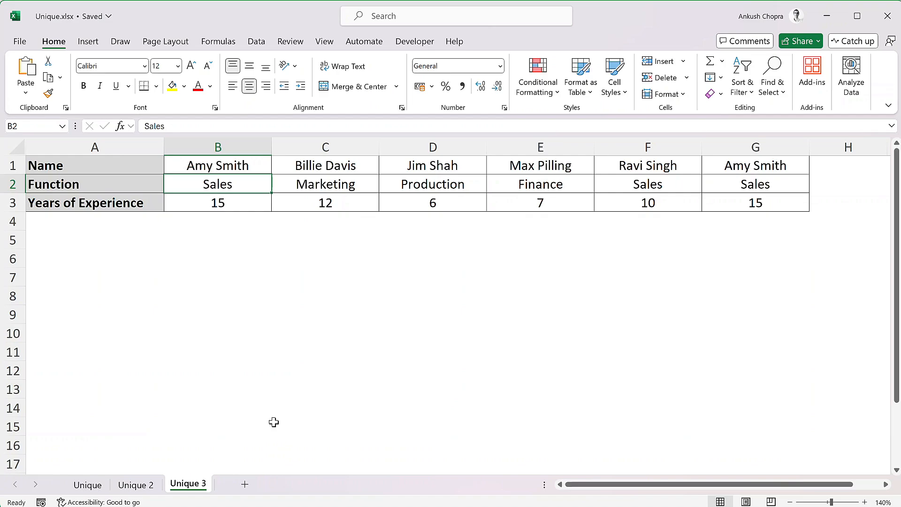
click(201, 259)
text(=uniqu)
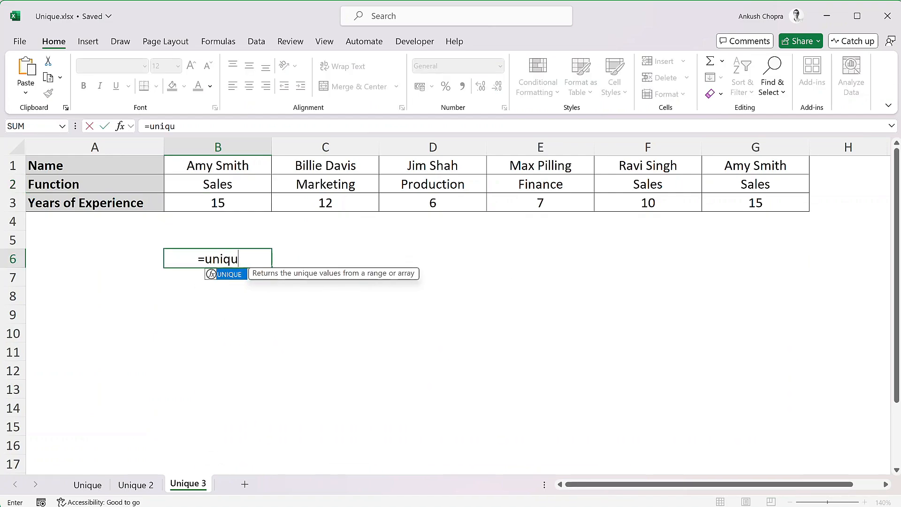
key(Tab)
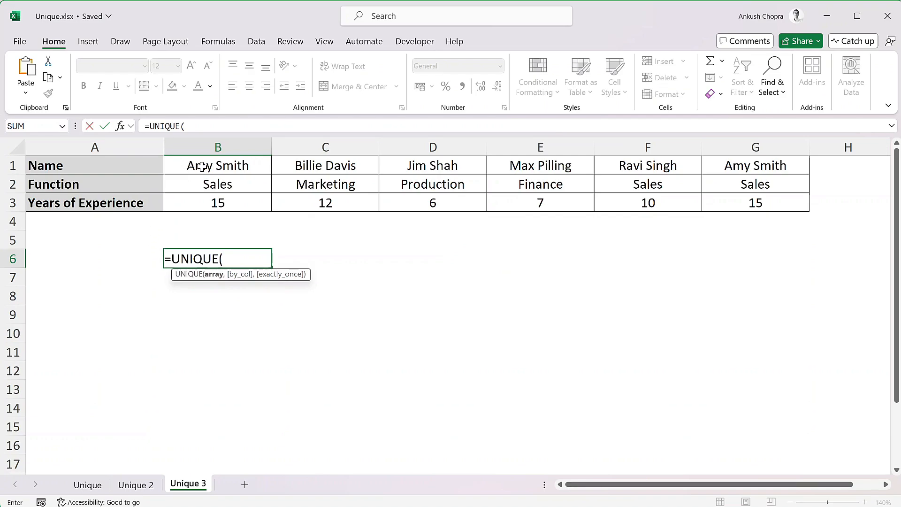
drag(201, 166, 721, 203)
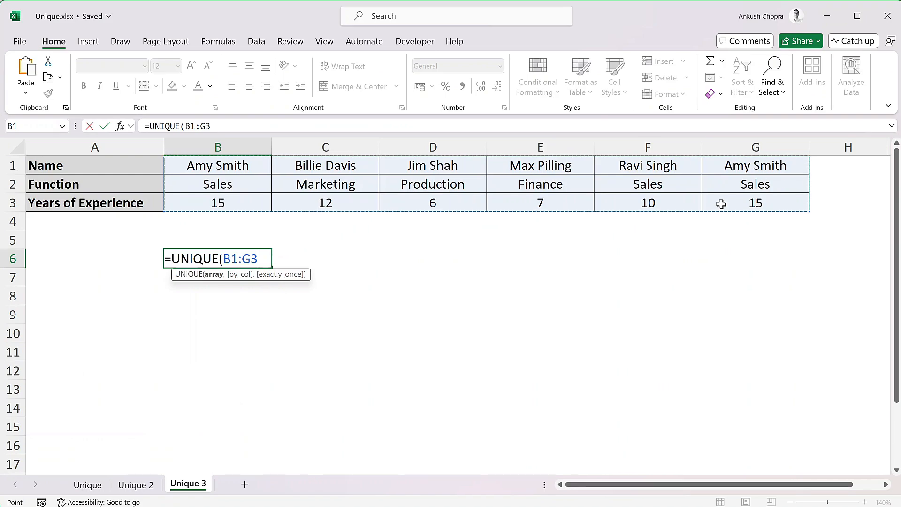
text(,)
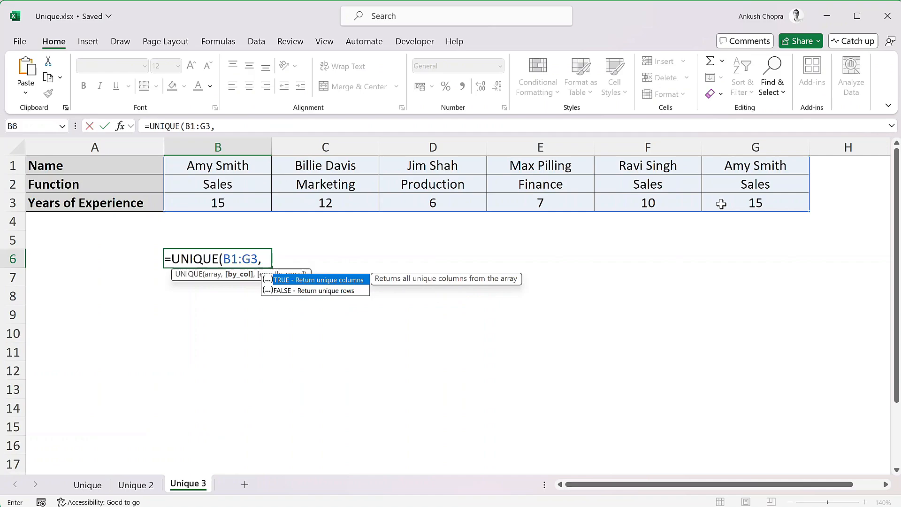
text(true)
key(Tab)
text())
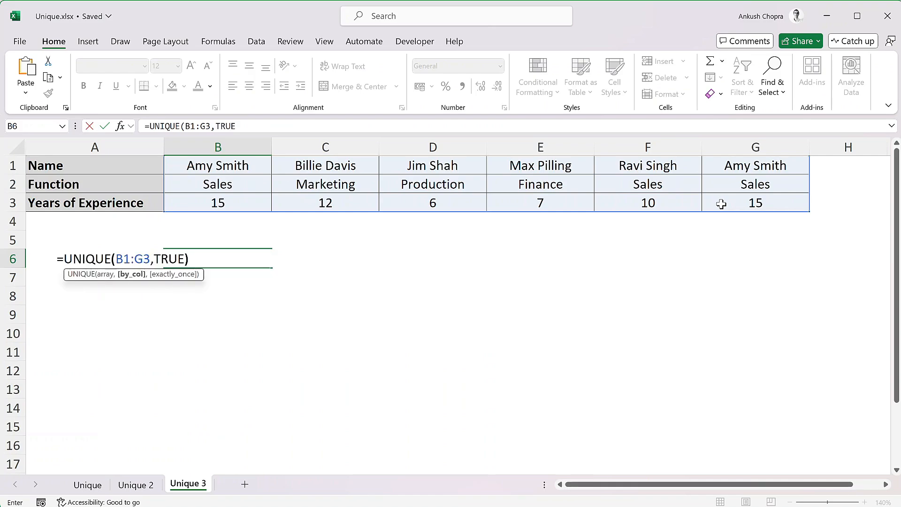
key(Return)
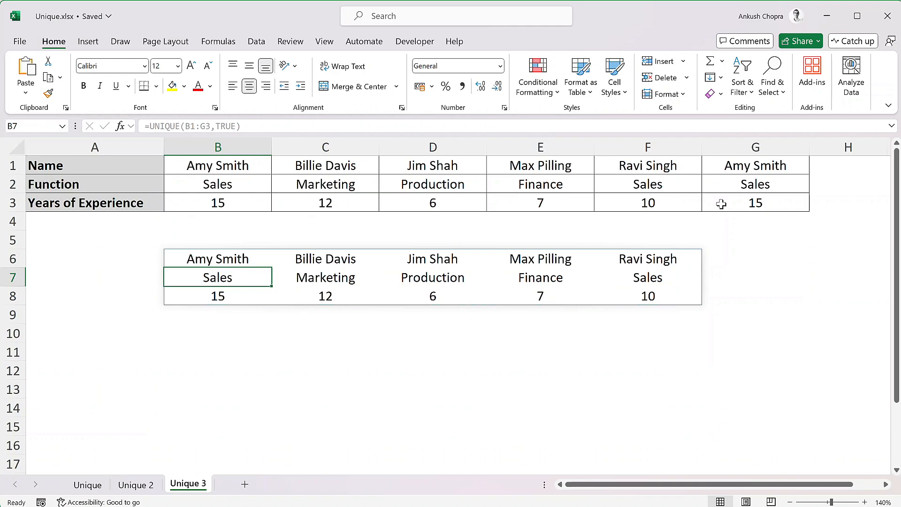